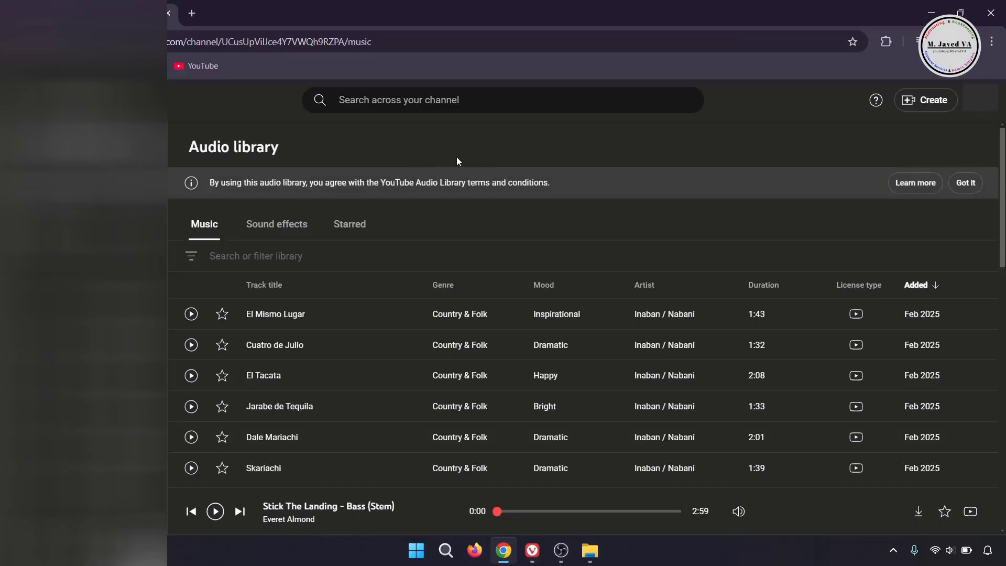
Step: Browse the music tracks in the Audio library, and play the Canva short video from its beginning
scroll(461, 315, "down", 10)
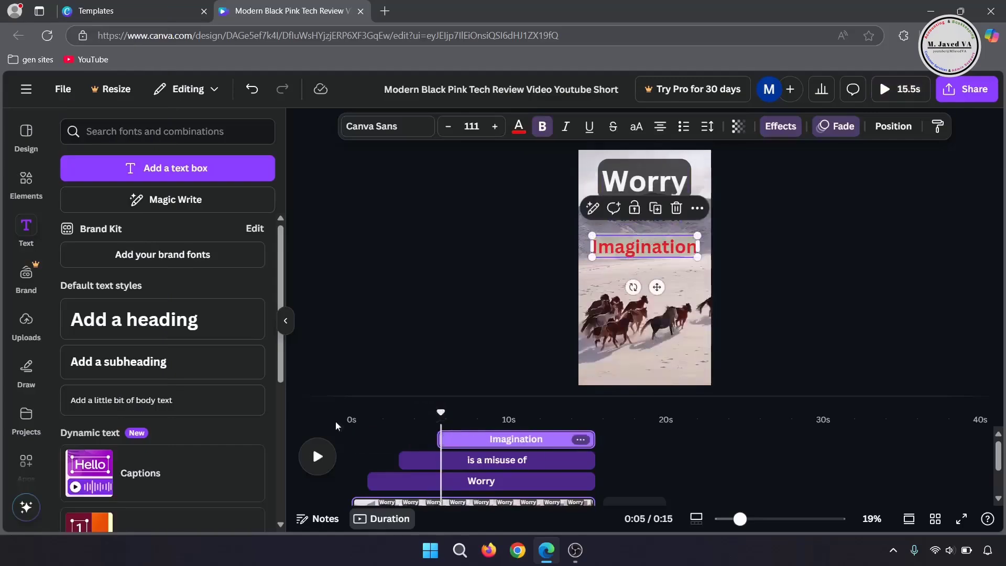
left_click_drag(440, 412, 329, 423)
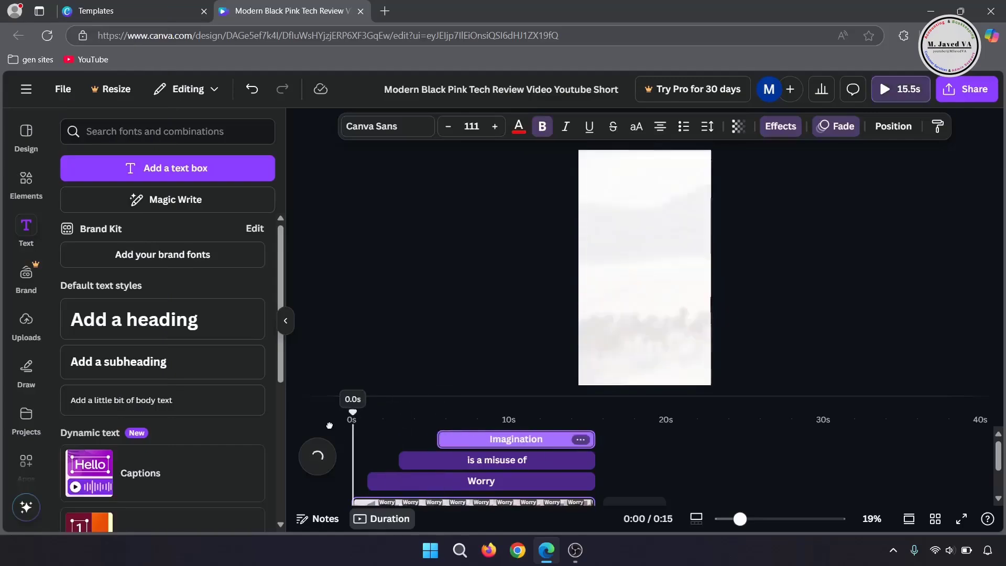
key("space")
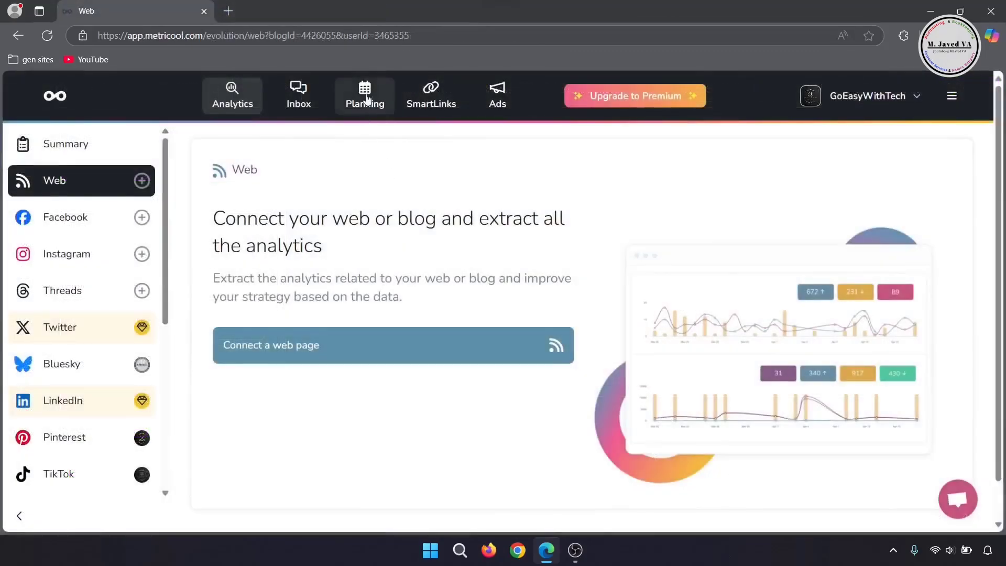
Step: Start a new post in the planning calendar for Feb 12, 2025, with TikTok as the only target network
left_click(367, 100)
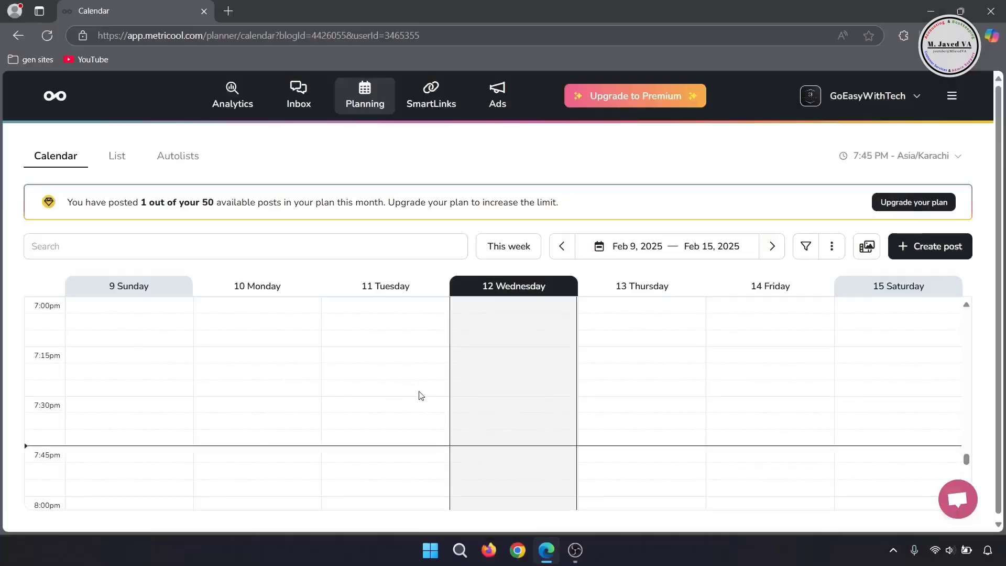
left_click(418, 395)
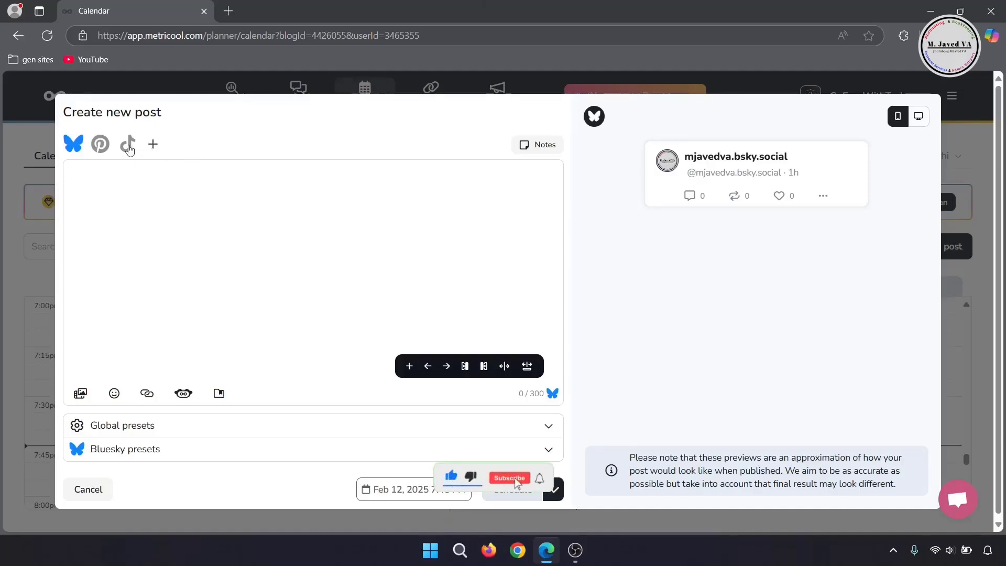
left_click(127, 144)
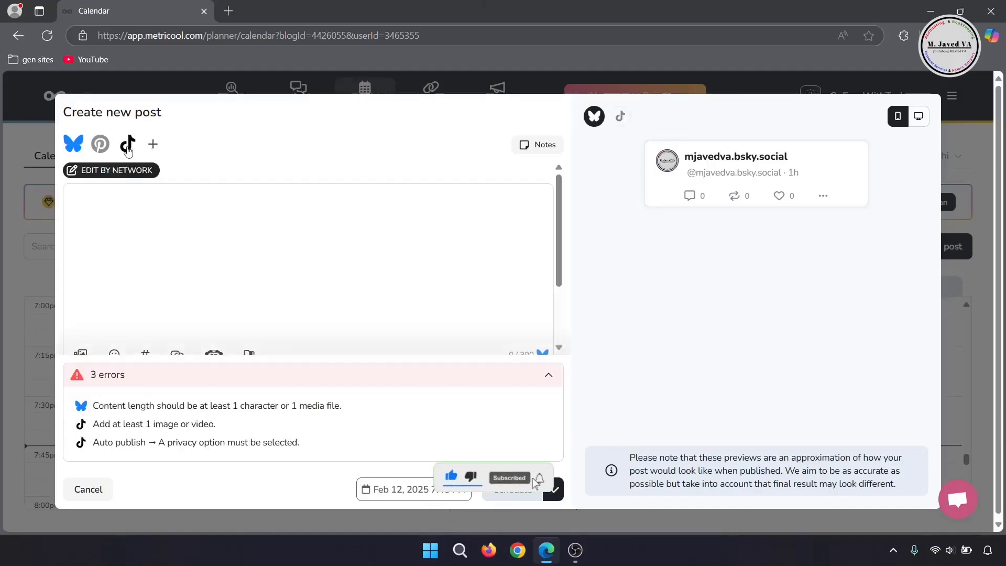
left_click(77, 148)
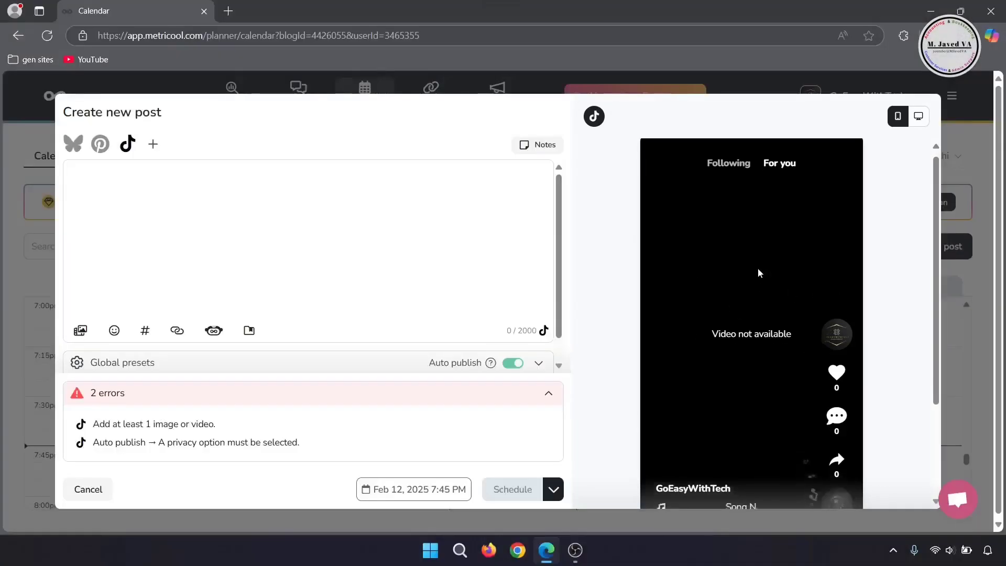
scroll(757, 269, "down", 3)
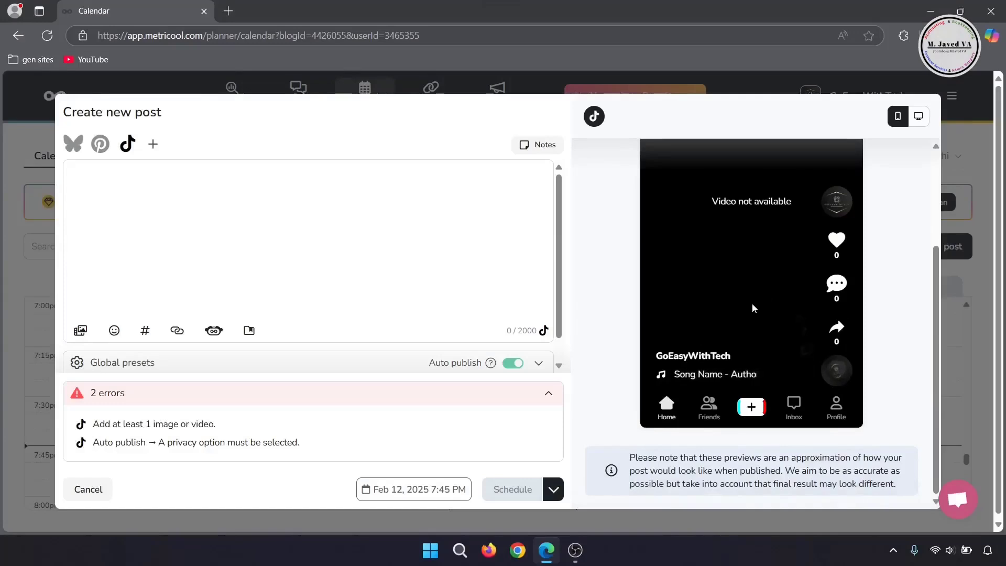
scroll(752, 303, "up", 3)
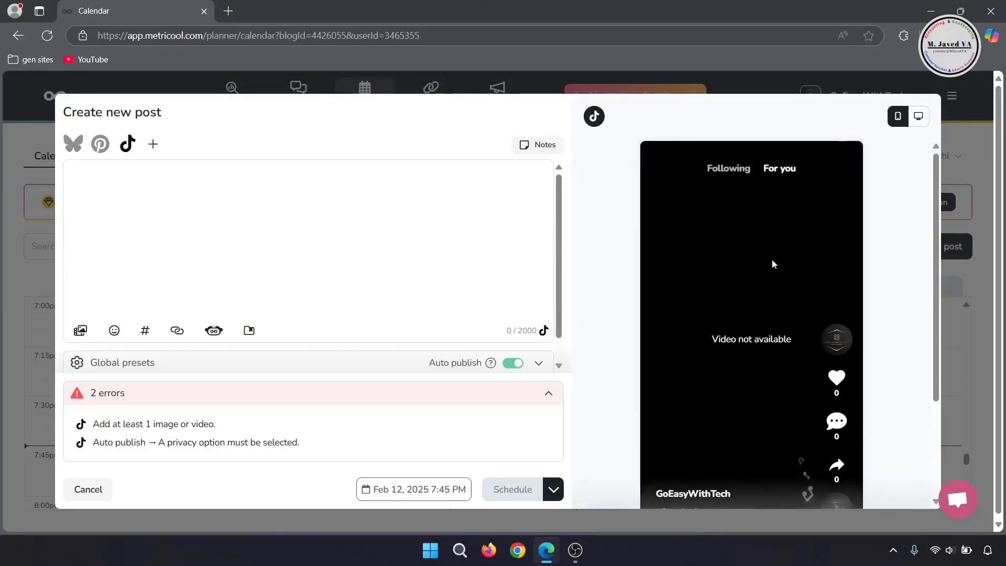
scroll(607, 201, "down", 3)
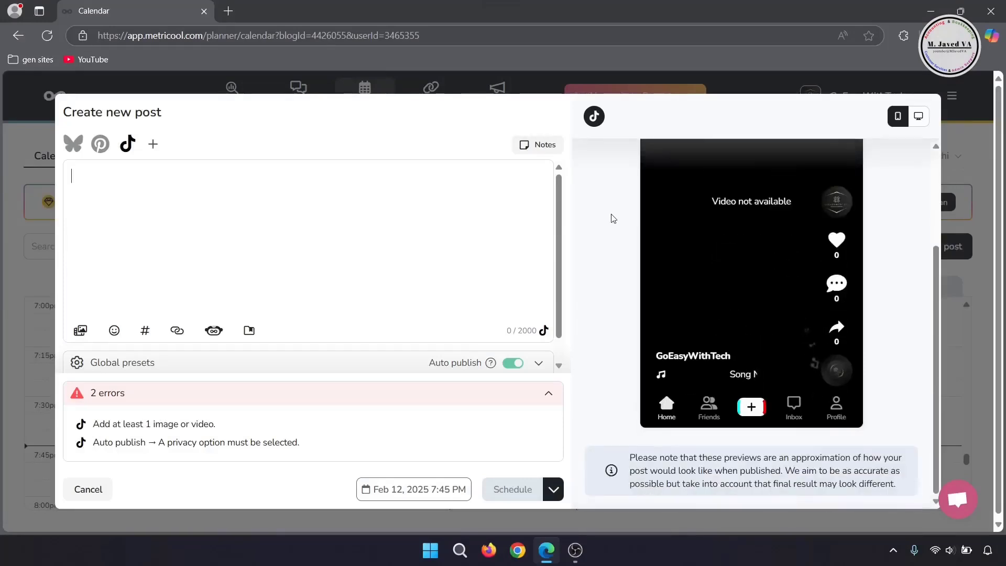
Step: Draft a post note beginning "Write something about the pos", delete its text and close the notes without saving
left_click(536, 145)
left_click(680, 460)
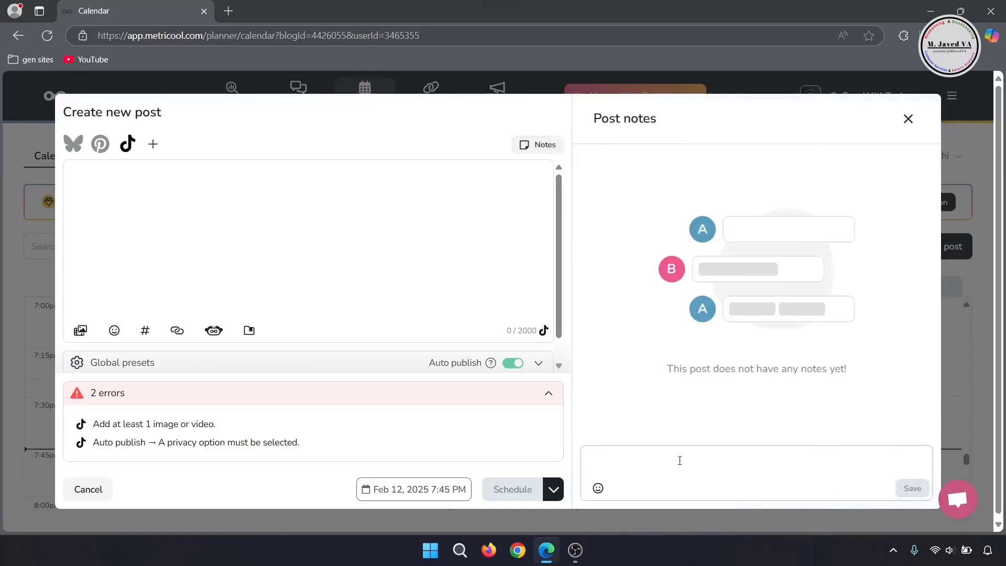
type("Write something about the pos")
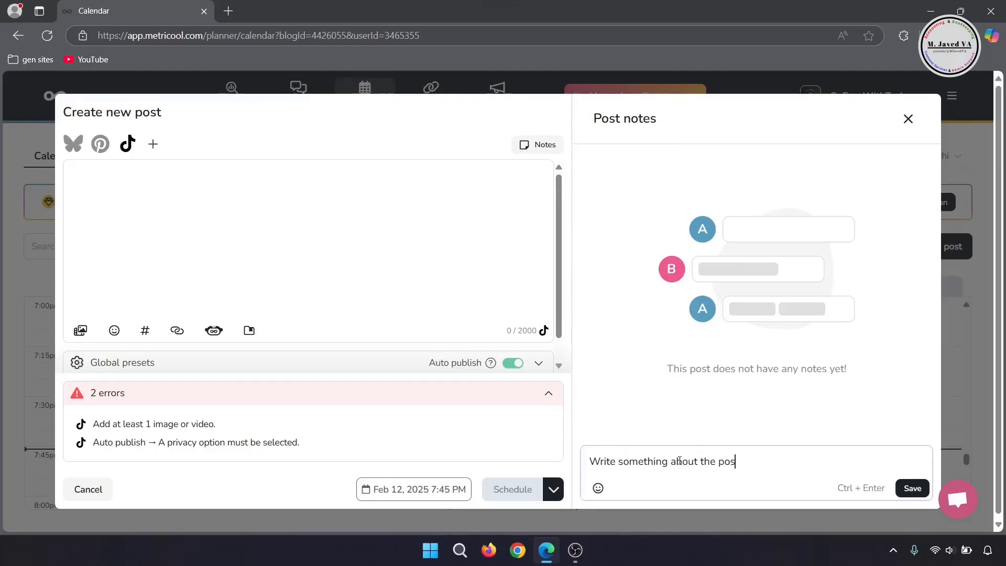
key("BackSpace")
key("BackSpace")
key("BackSpace")
key("BackSpace")
key("BackSpace")
key("BackSpace")
key("BackSpace")
key("BackSpace")
key("BackSpace")
key("BackSpace")
key("BackSpace")
key("BackSpace")
key("BackSpace")
key("BackSpace")
key("BackSpace")
key("BackSpace")
key("BackSpace")
key("BackSpace")
key("BackSpace")
key("BackSpace")
left_click(549, 149)
scroll(599, 300, "up", 3)
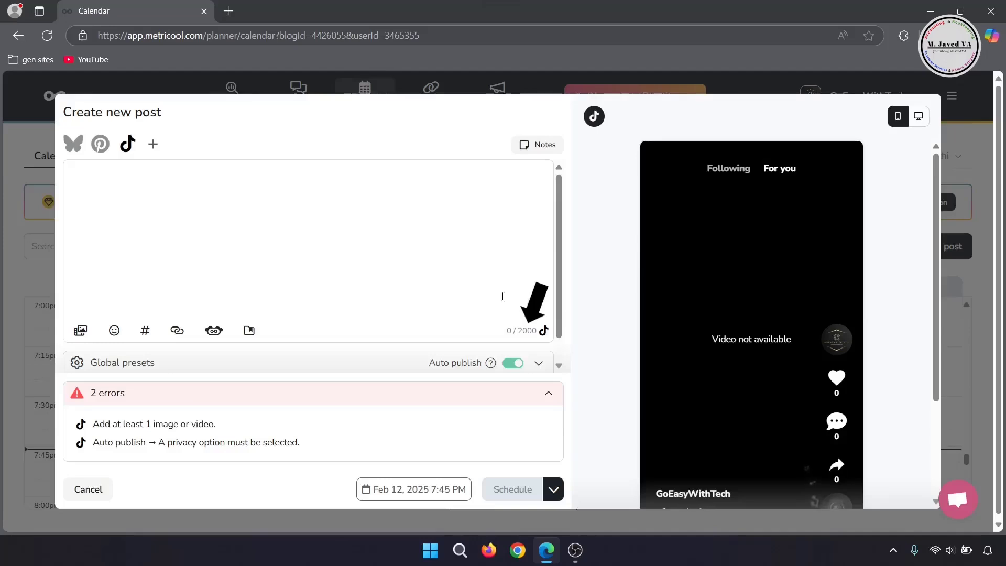
Step: Attach the video "Worry is a misuse of imagination" from the Desktop and enter the same words as the post's caption
mouse_move(543, 338)
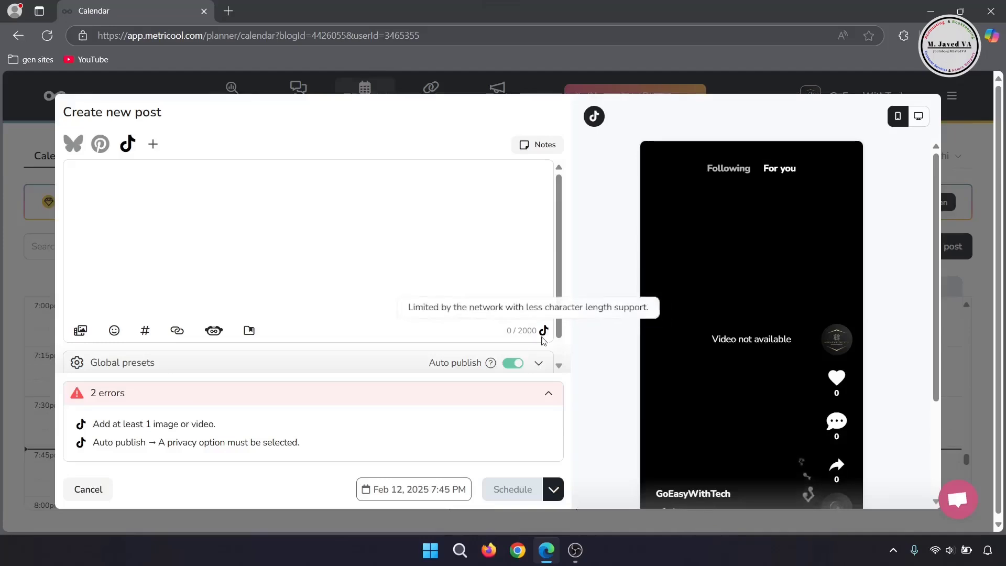
scroll(456, 242, "down", 1)
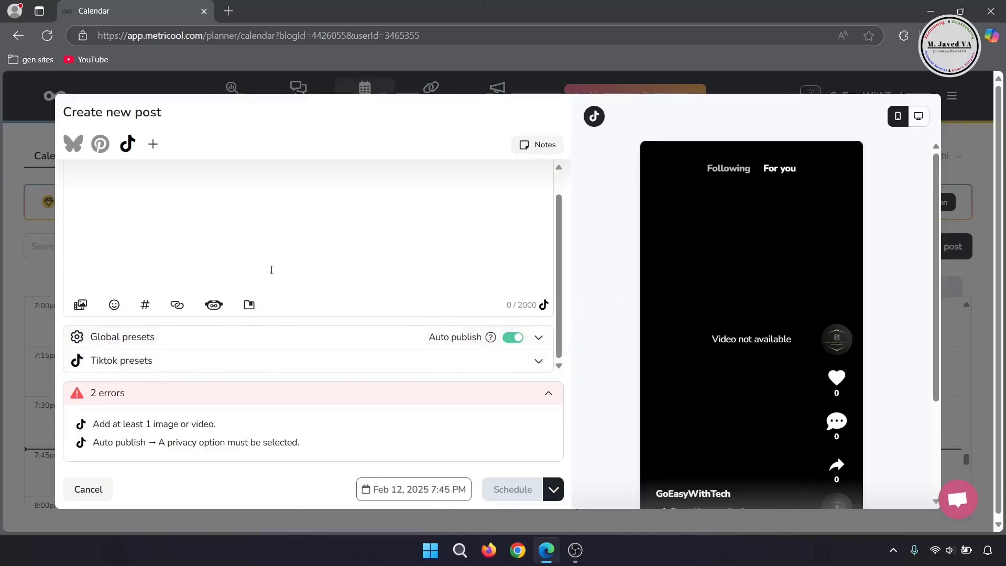
scroll(271, 270, "up", 1)
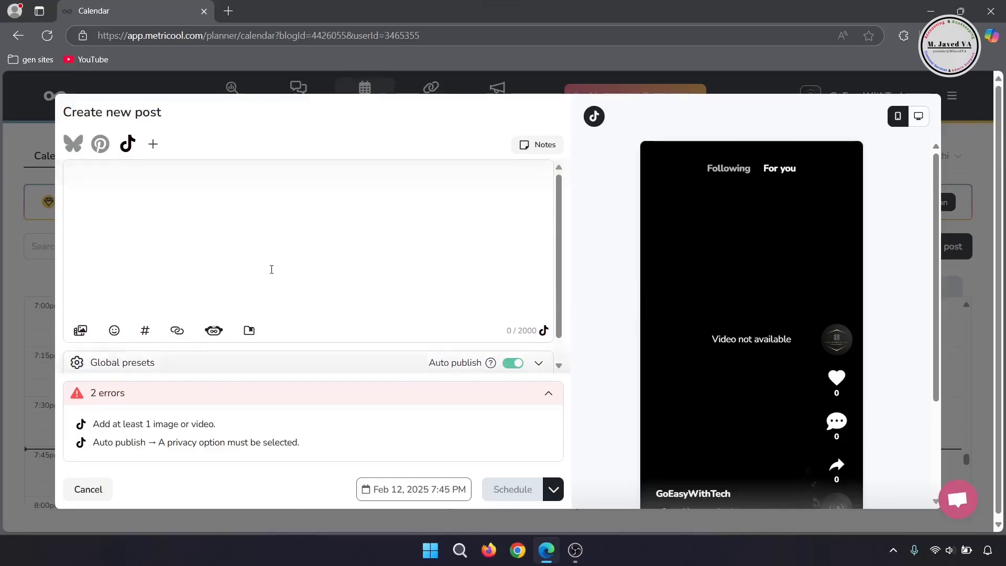
left_click(80, 330)
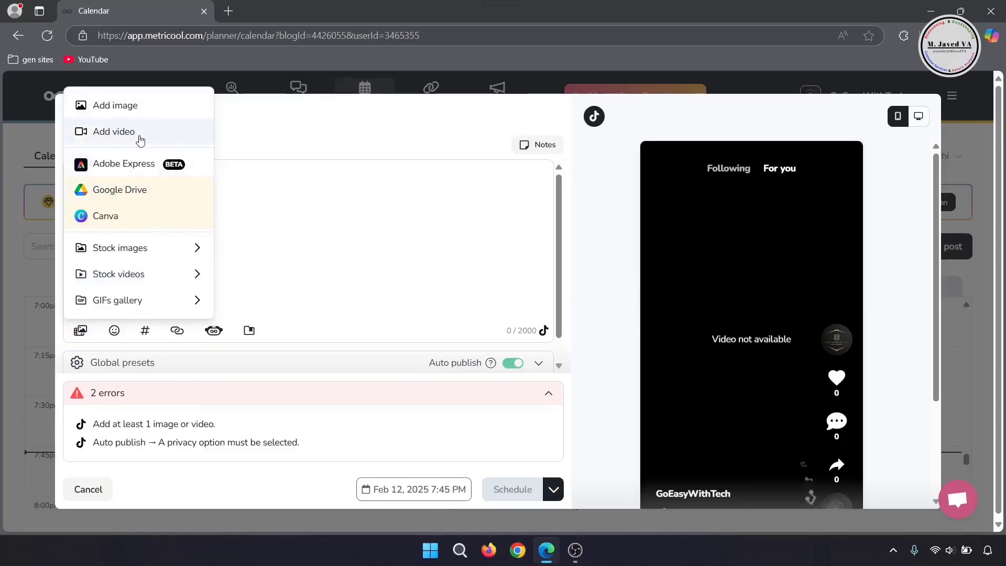
left_click(156, 142)
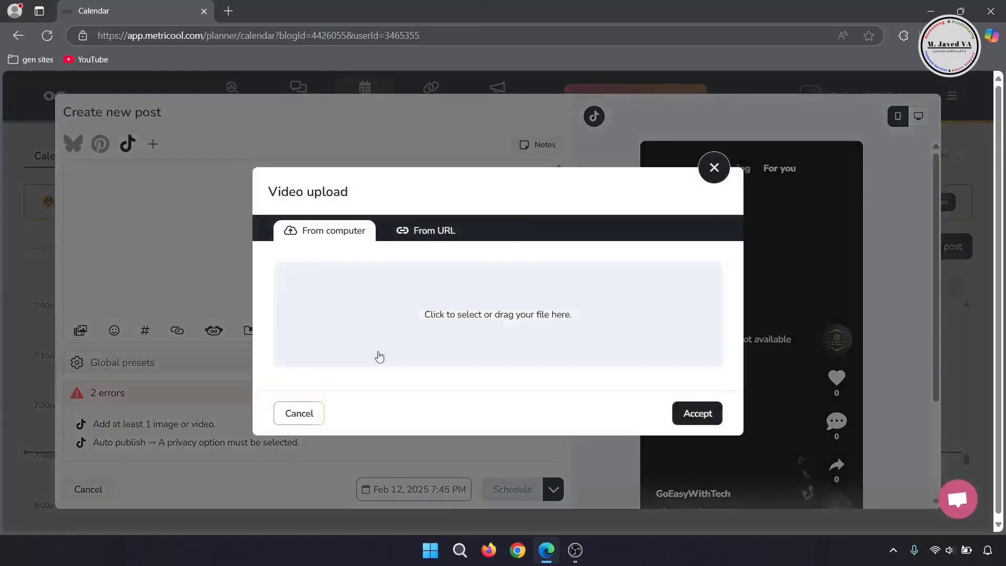
left_click(461, 319)
left_click(461, 226)
key("ctrl+c")
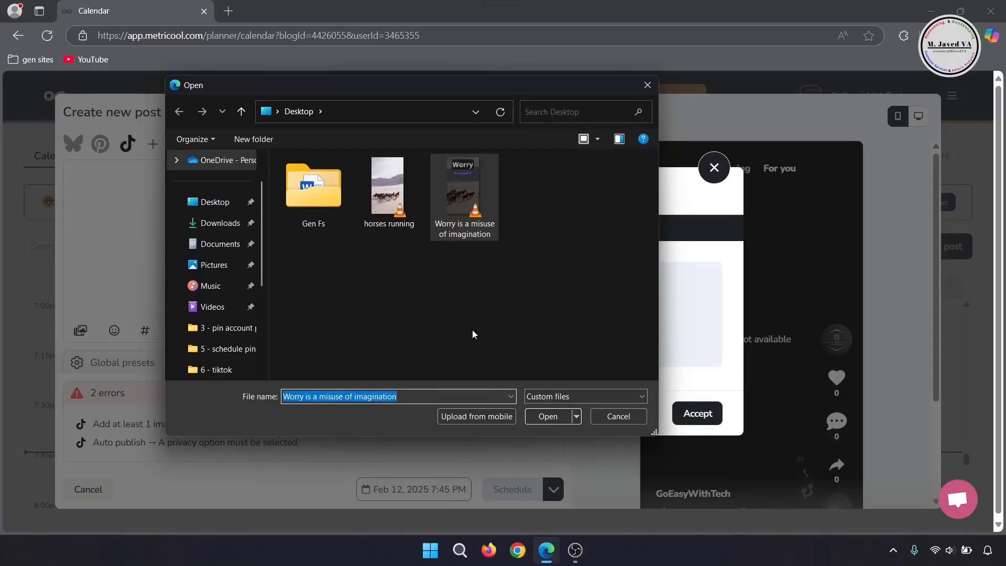
left_click(547, 416)
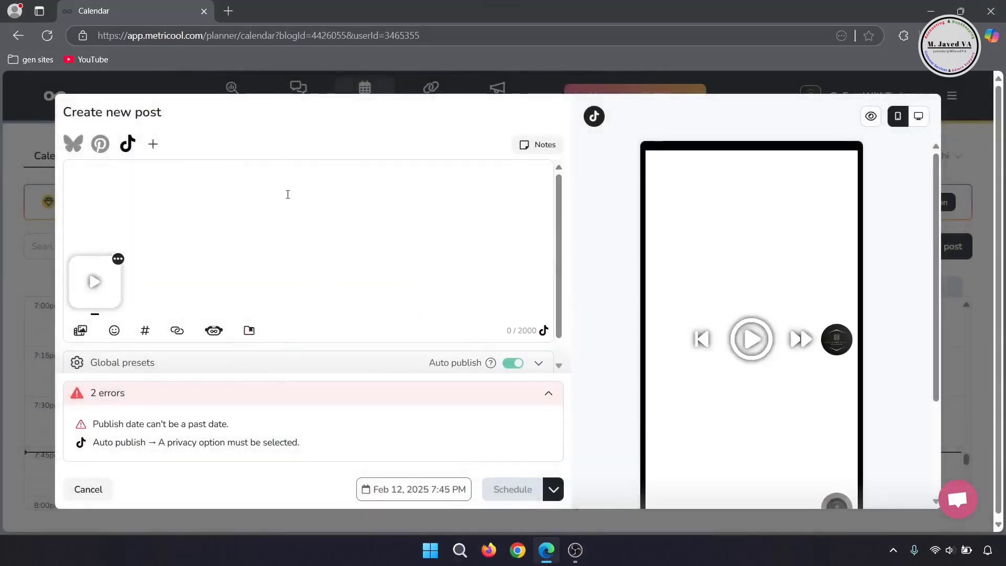
key("ctrl+v")
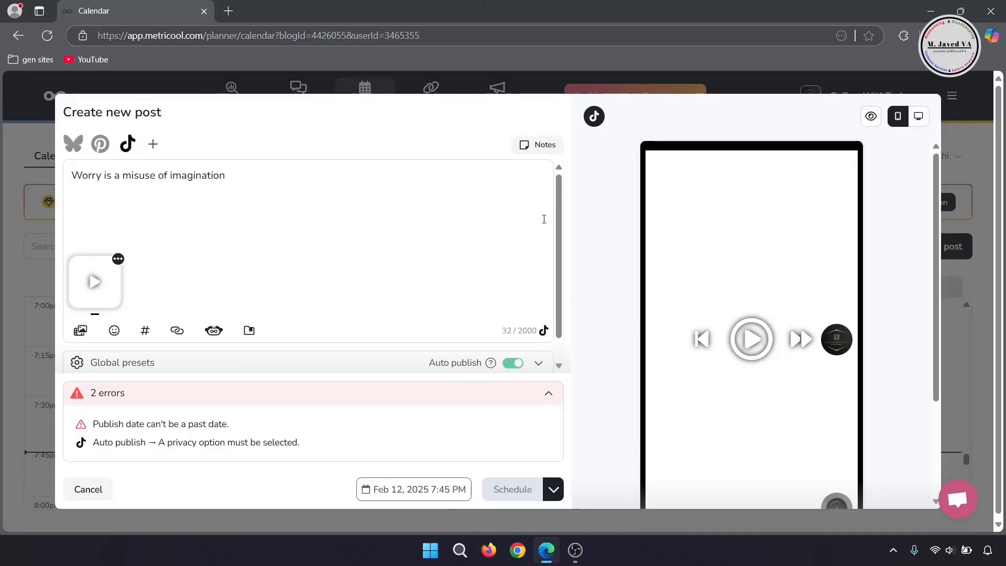
Step: Expand the global presets, try the URL shortener on and back off, and collapse them
scroll(456, 270, "down", 1)
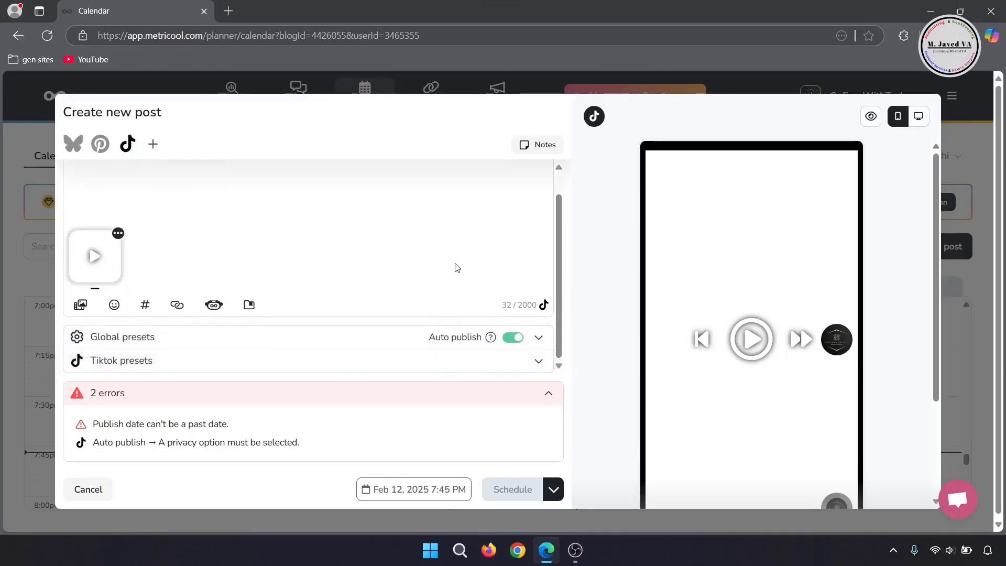
left_click(189, 343)
scroll(246, 351, "down", 3)
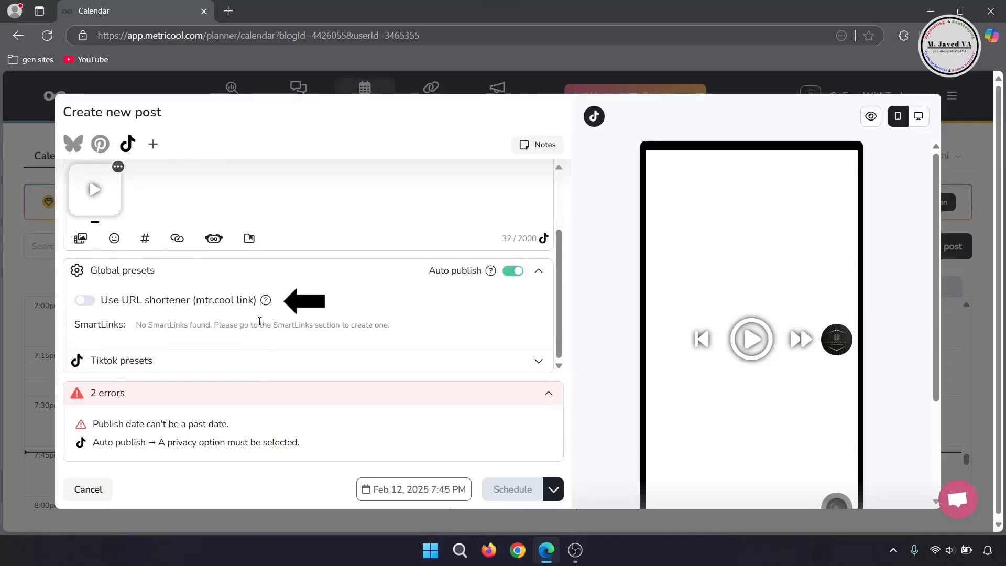
left_click(85, 300)
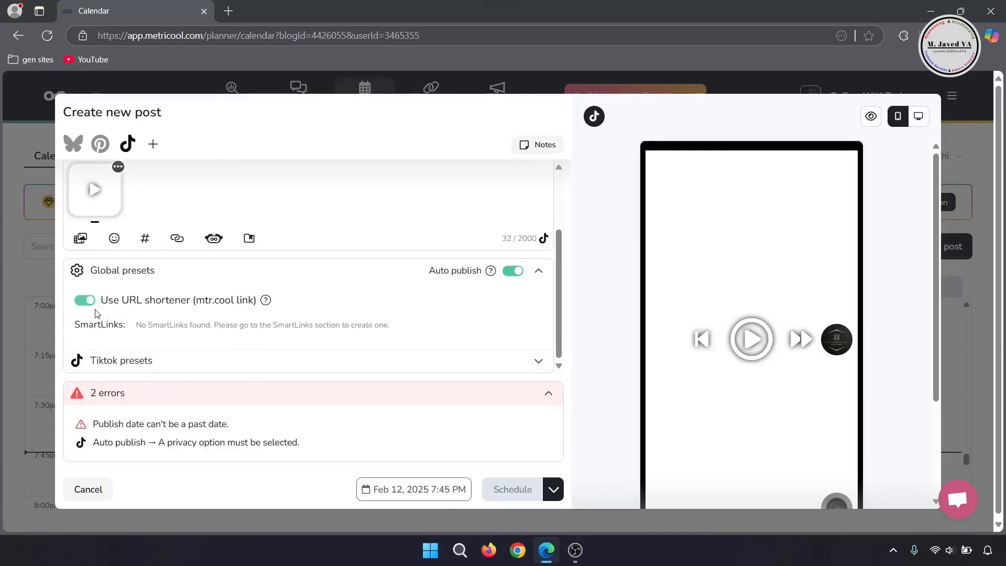
left_click(85, 300)
left_click(315, 286)
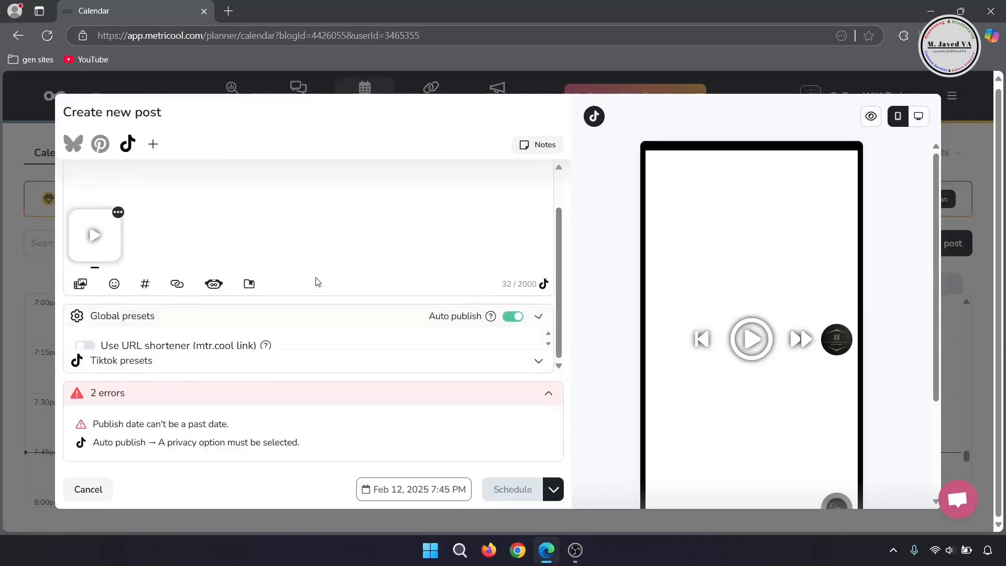
Step: In the TikTok presets, set who can view the post to Public
left_click(308, 359)
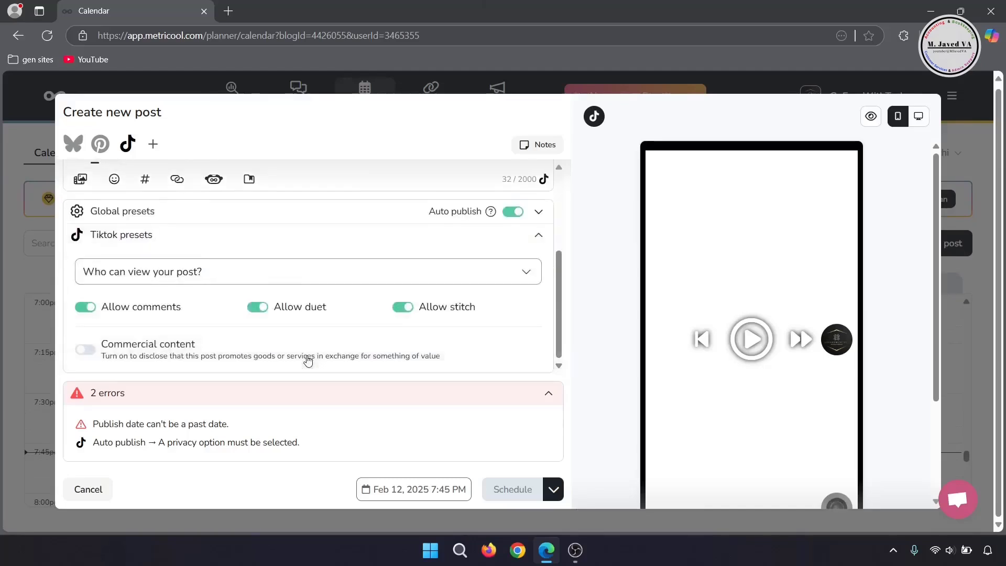
left_click(259, 281)
left_click(212, 313)
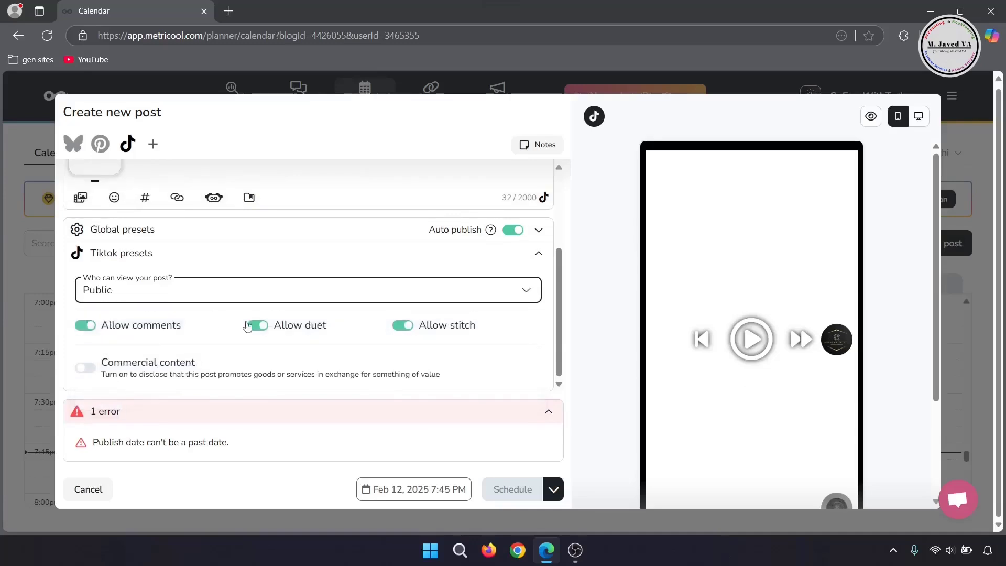
Step: Try out the stitch and duet permissions for the TikTok post, leaving both allowed
left_click(401, 326)
left_click(402, 325)
left_click(255, 326)
left_click(255, 326)
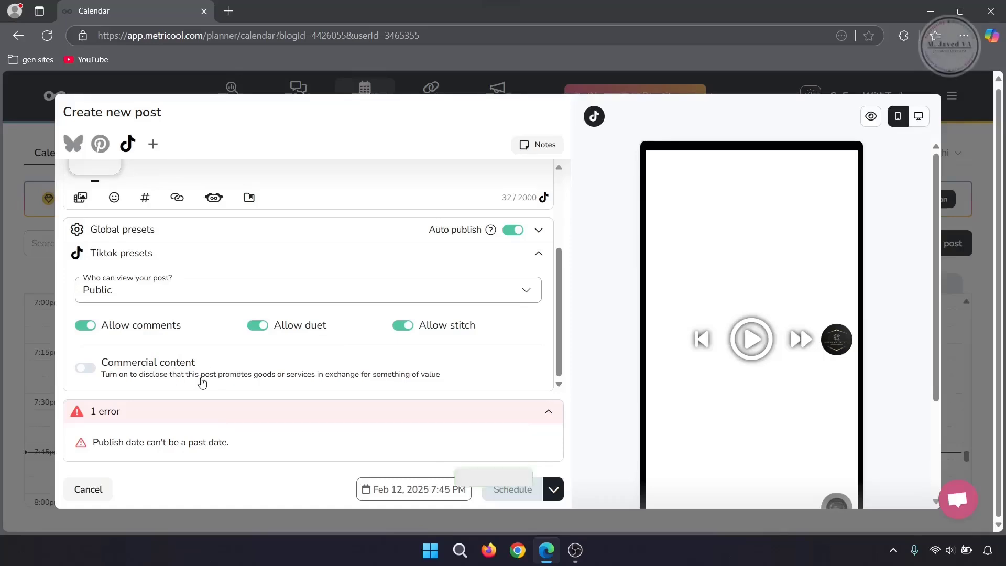
Step: Try the commercial content disclosure with the Your brand and Branded content options, and turn it back off
left_click(86, 368)
scroll(226, 360, "down", 1)
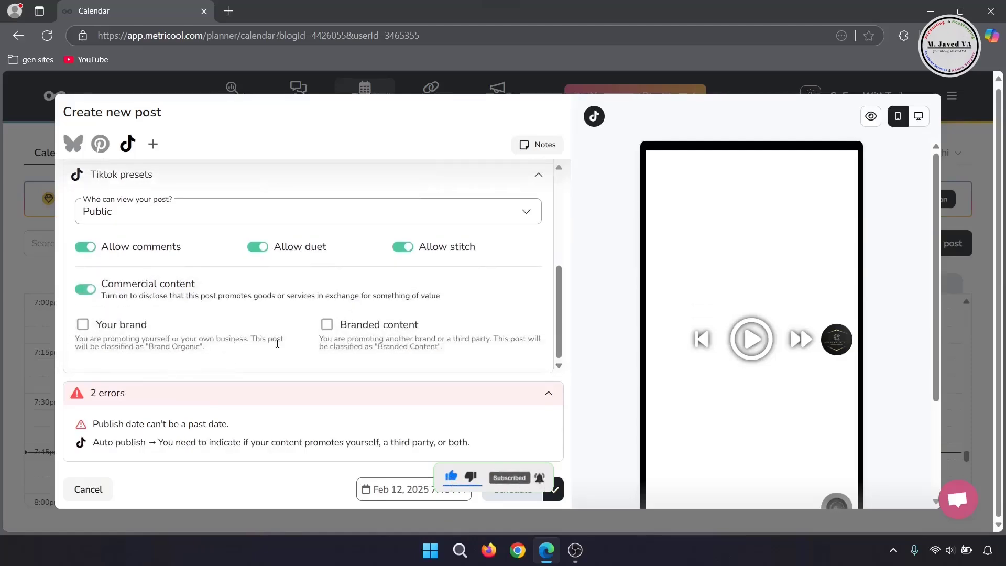
left_click(83, 326)
scroll(320, 359, "down", 1)
left_click(82, 290)
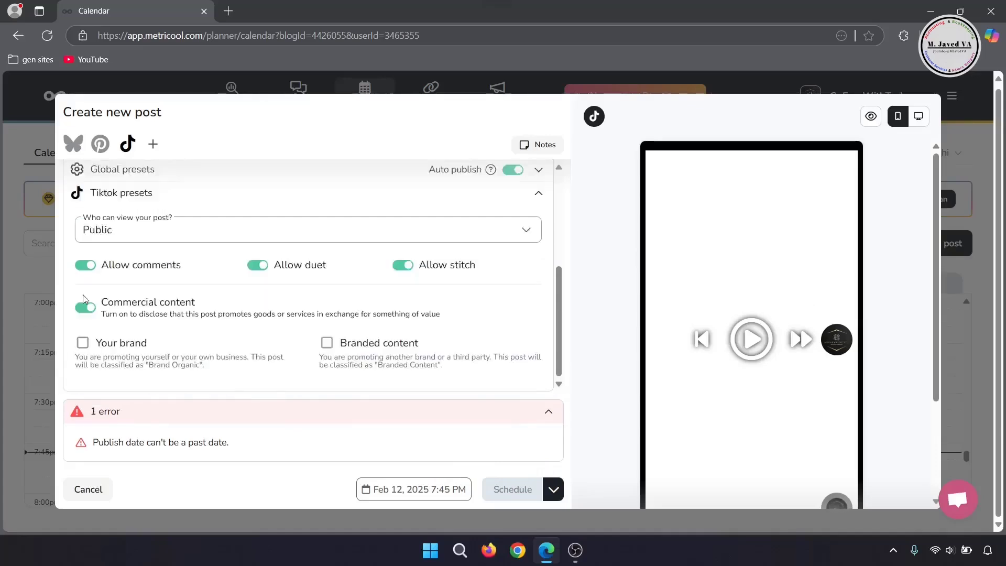
left_click(327, 324)
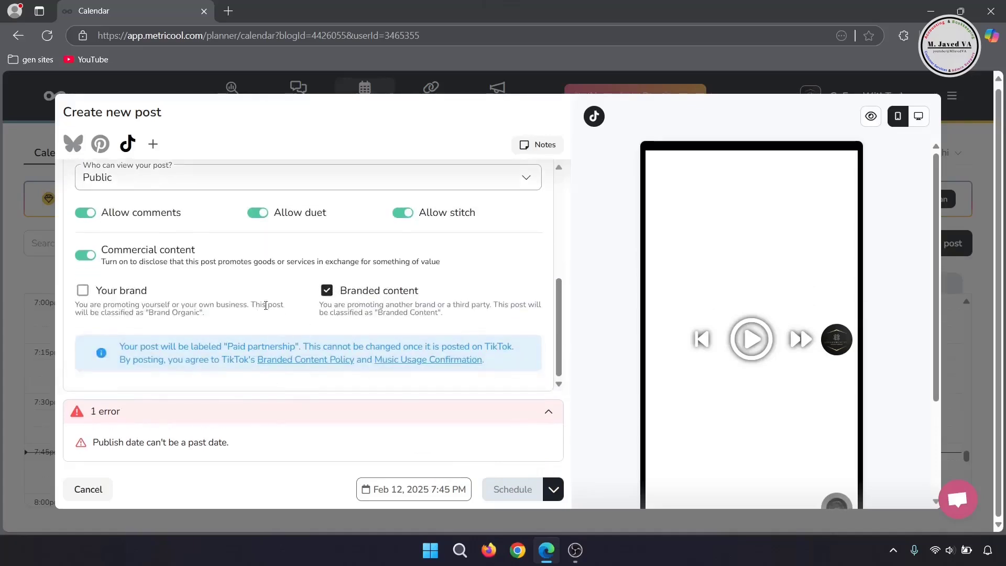
left_click(324, 293)
left_click(88, 291)
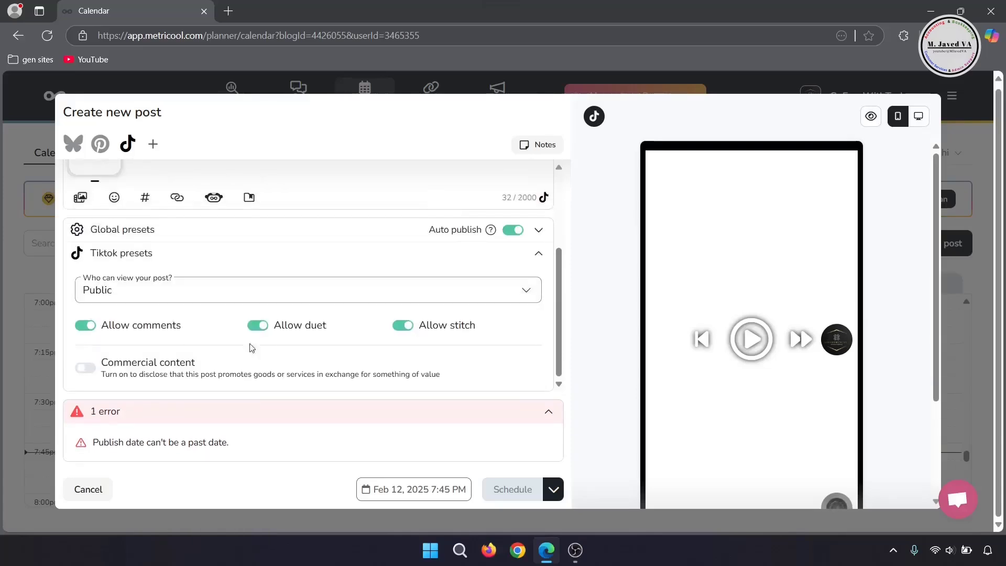
Step: Collapse the TikTok presets and set the post's publish time to 8:45 PM on Feb 12, 2025
scroll(310, 267, "up", 3)
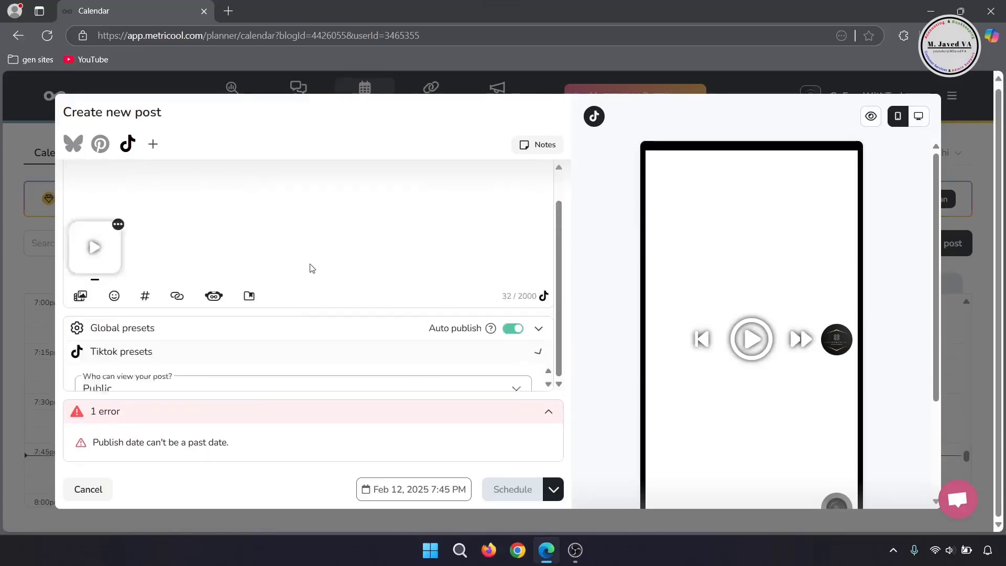
left_click(330, 373)
left_click(418, 492)
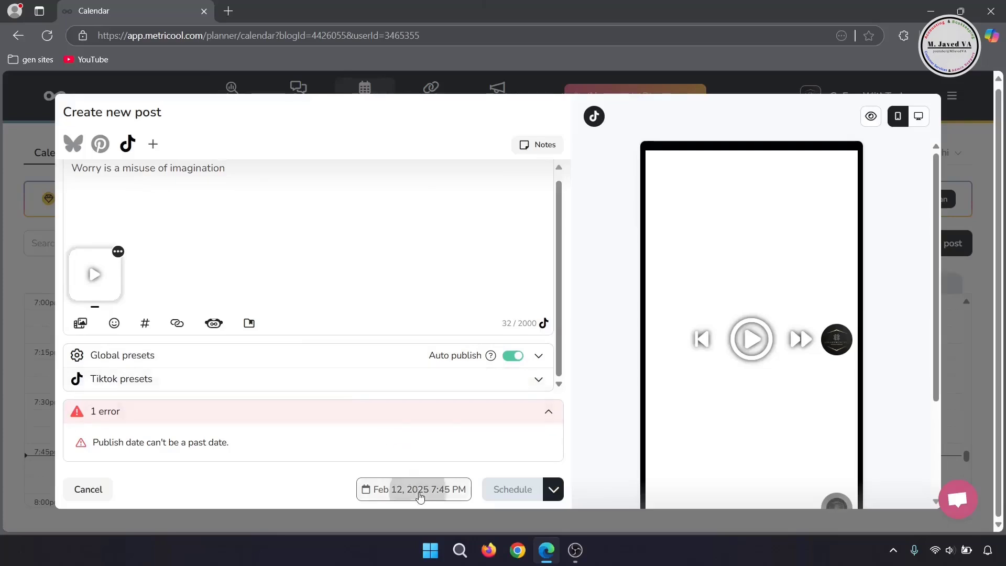
left_click(419, 199)
left_click(403, 364)
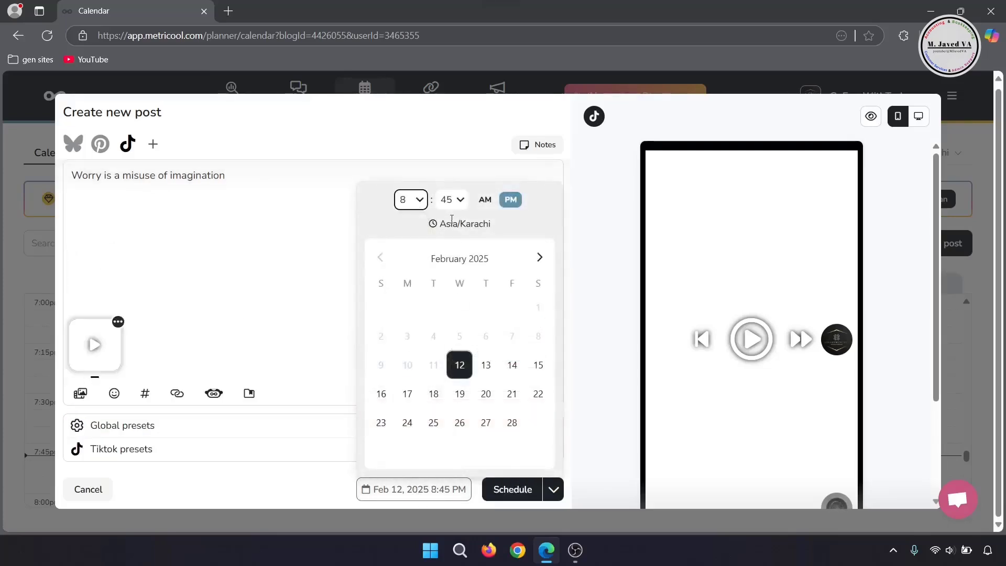
Step: Set the post's publish time to 8:00 PM on Feb 12, 2025 and schedule it
left_click(452, 200)
scroll(447, 283, "up", 5)
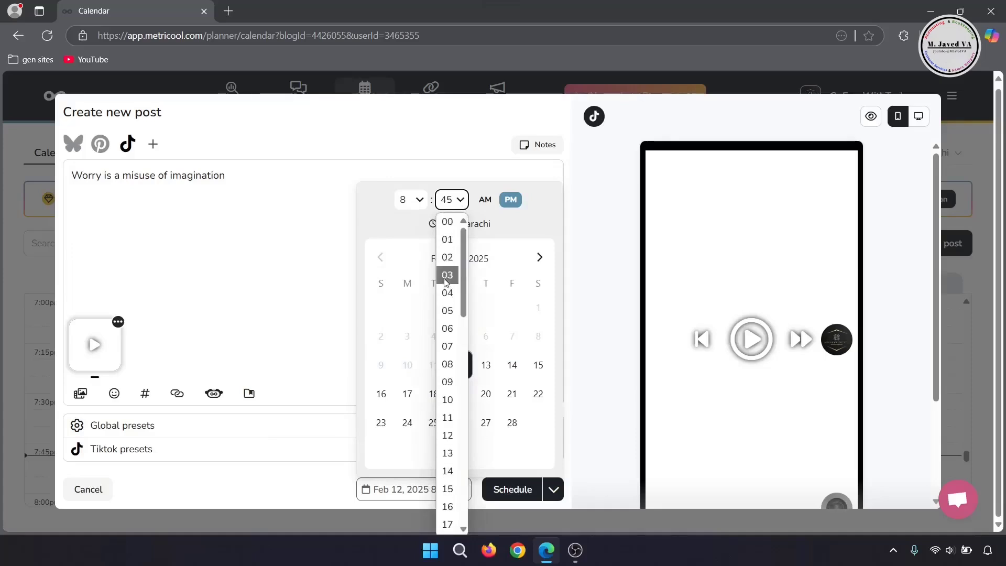
left_click(447, 225)
left_click(485, 200)
left_click(508, 204)
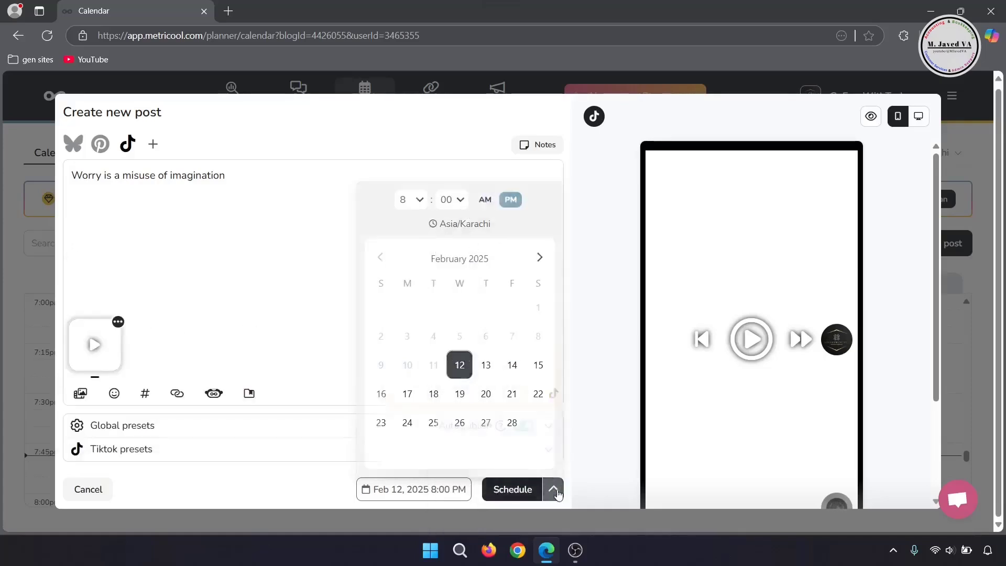
left_click(511, 488)
left_click(513, 489)
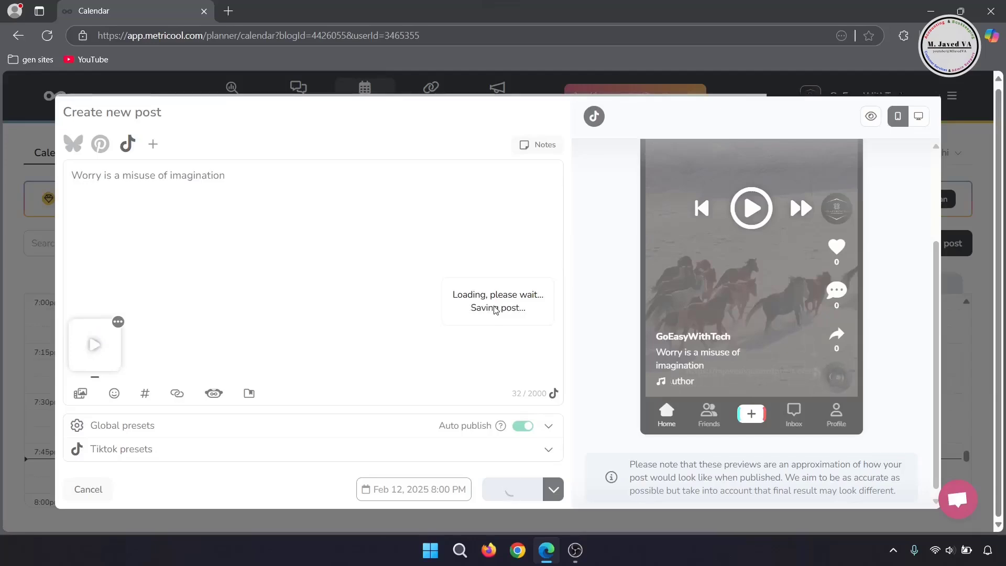
Step: Check the scheduled TikTok post's status and details in the planning calendar under 12 Wednesday, and reload the page
scroll(615, 390, "down", 5)
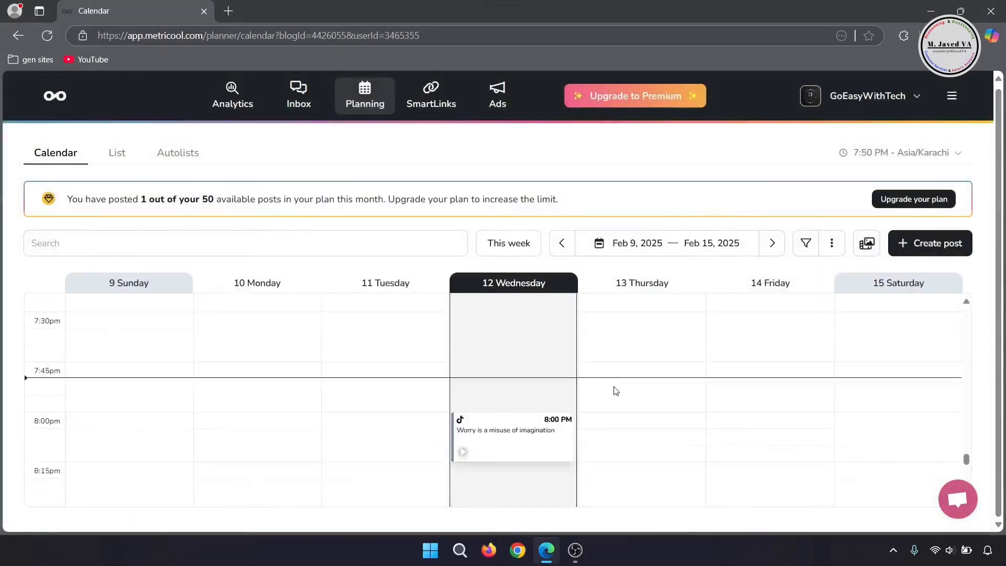
scroll(616, 390, "up", 4)
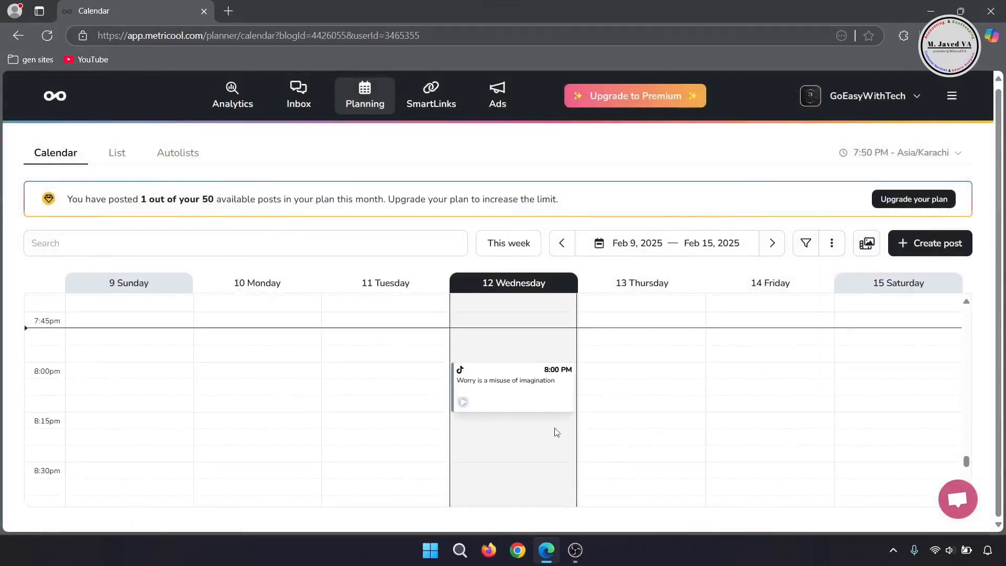
scroll(633, 399, "down", 1)
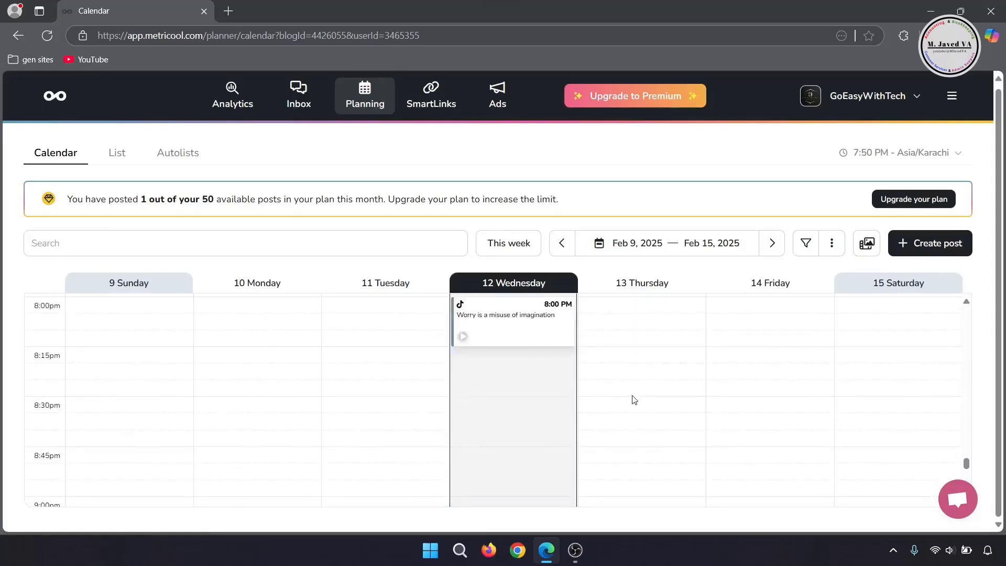
mouse_move(526, 331)
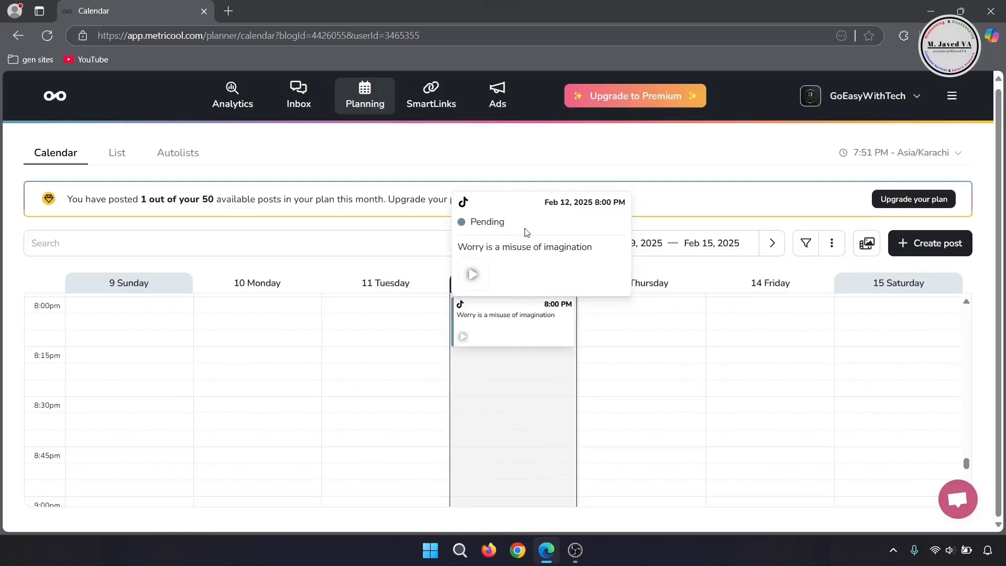
mouse_move(516, 337)
left_mouse_down()
mouse_move(517, 437)
mouse_move(642, 435)
mouse_move(770, 384)
mouse_move(521, 350)
mouse_move(520, 330)
left_mouse_up()
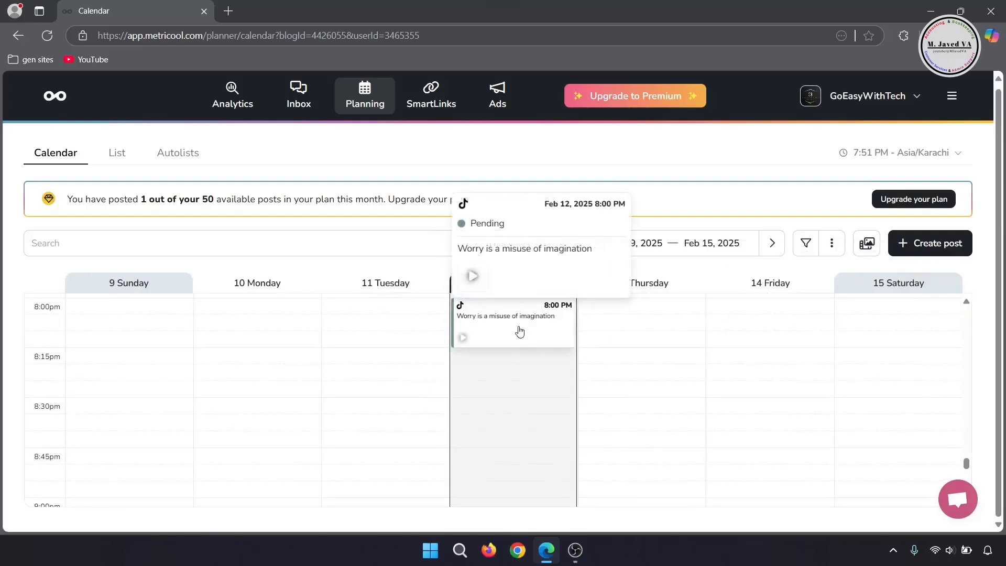
left_click(520, 331)
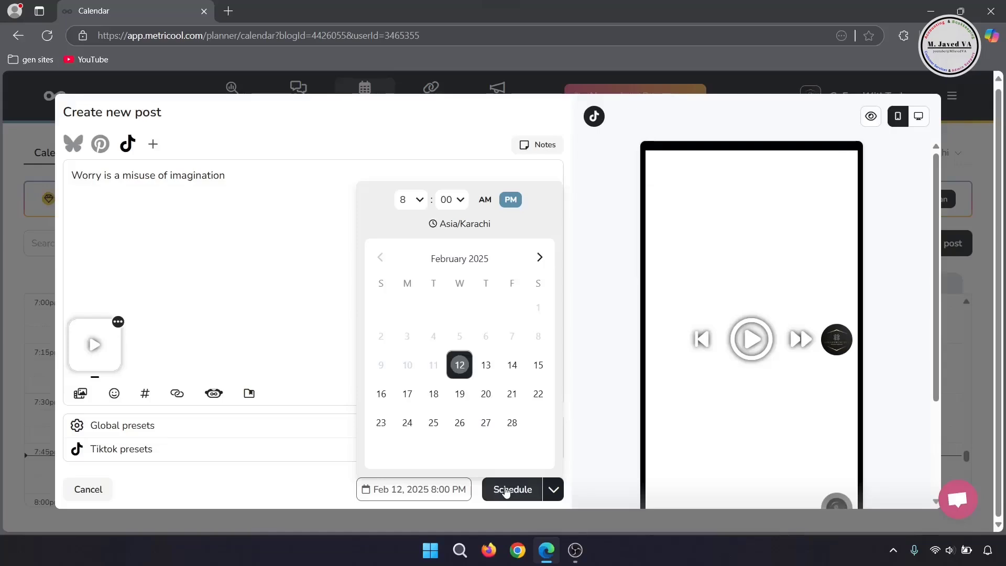
left_click(505, 489)
left_click(47, 35)
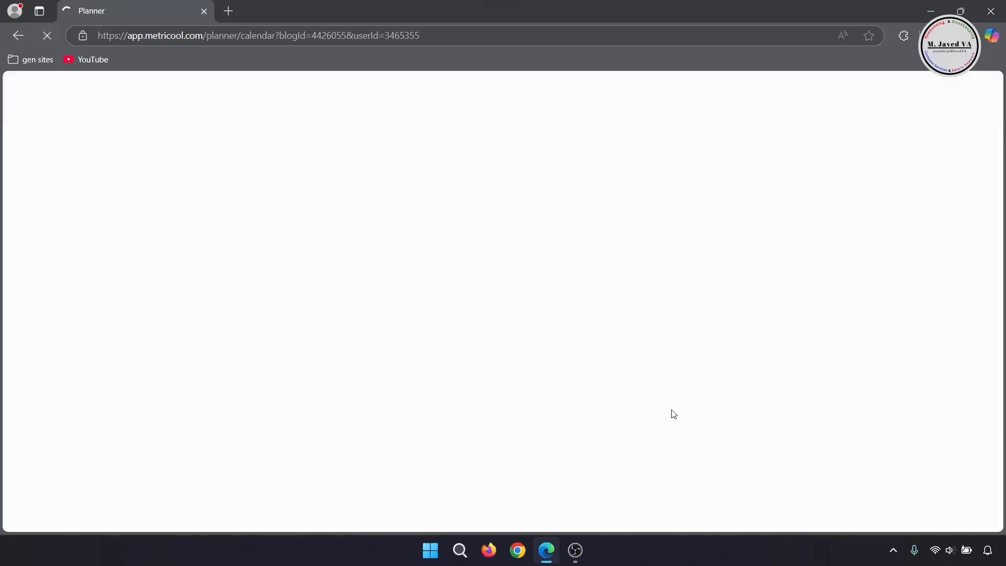
Step: On the TikTok profile page, play the published "Worry is a misuse of imagination" video and close it
mouse_move(555, 332)
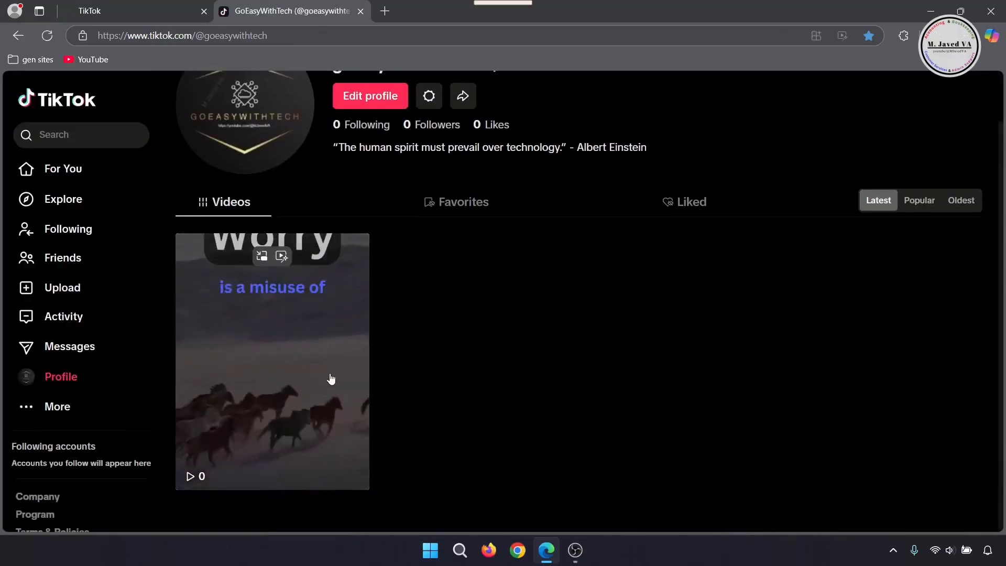
left_click(330, 377)
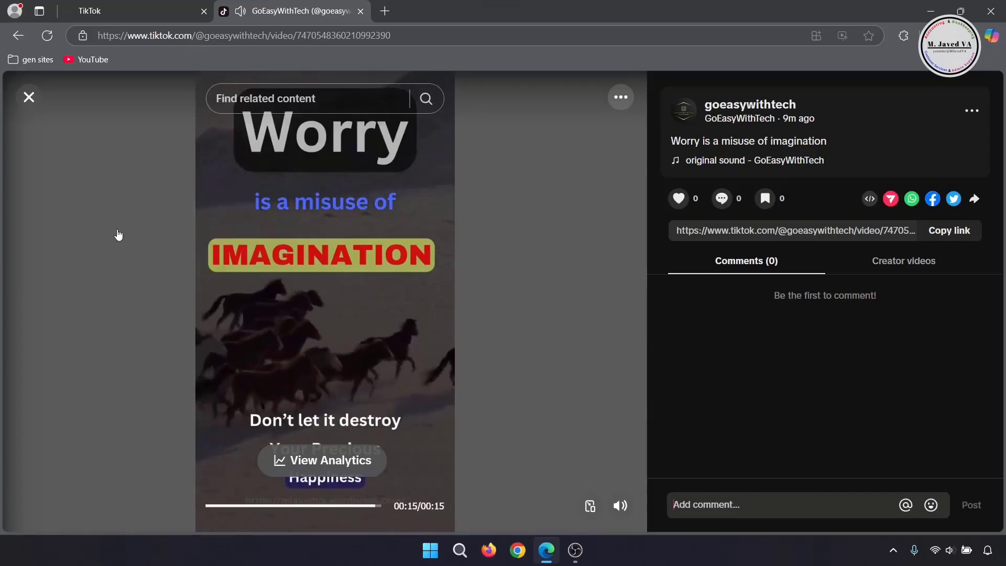
left_click(29, 97)
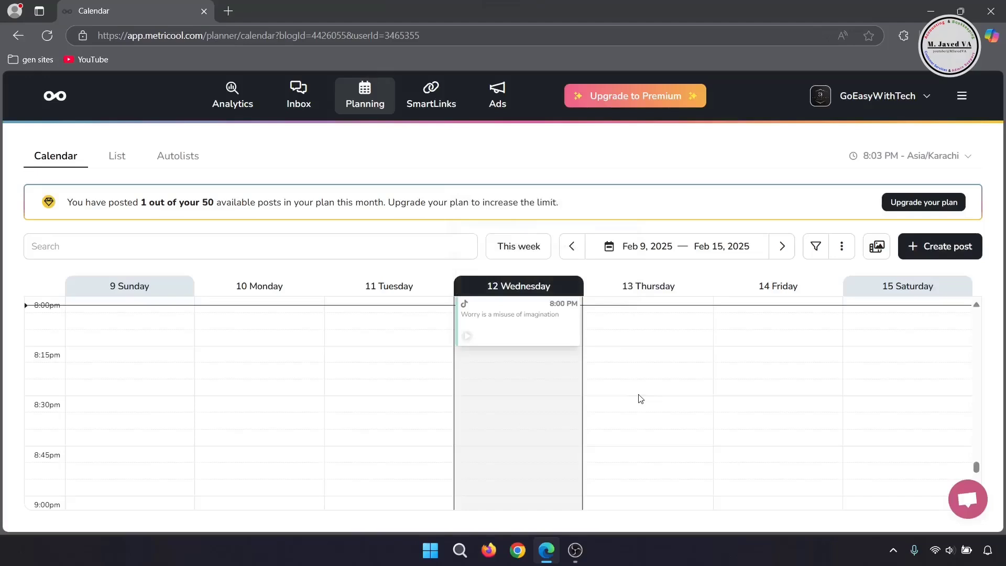
Step: Review the Analytics summary of all connected accounts and the community growth metrics for TikTok
left_click(219, 98)
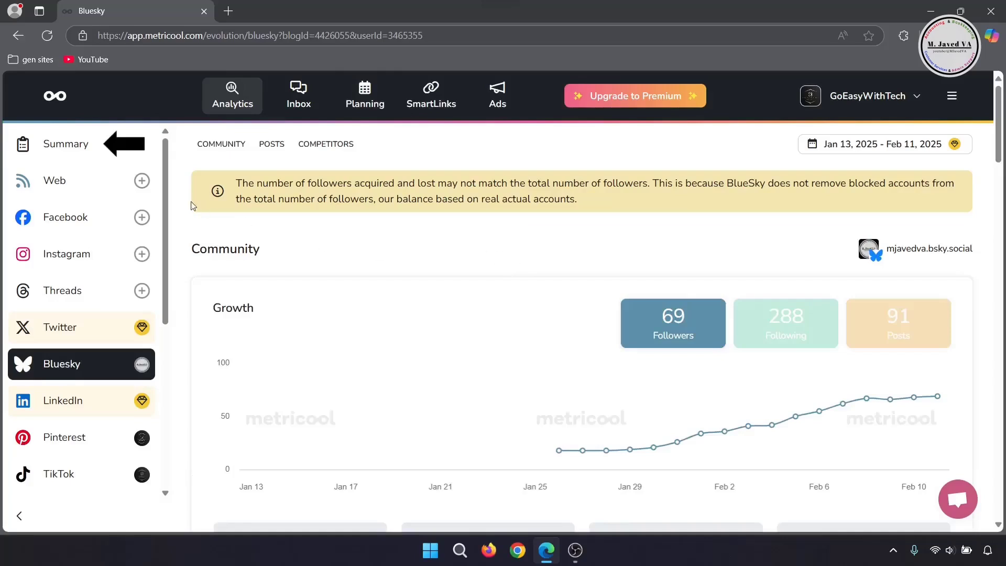
left_click(63, 144)
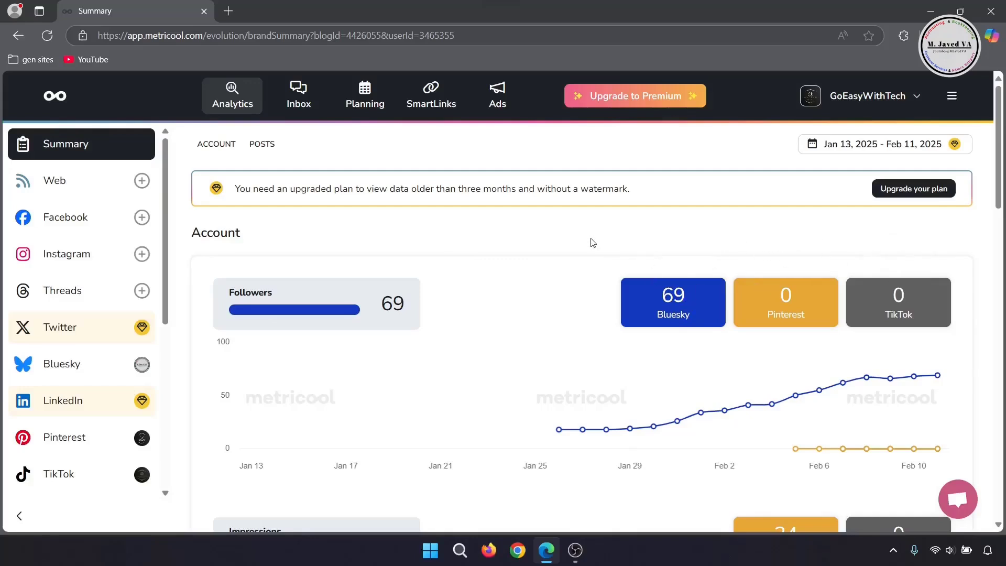
scroll(123, 220, "down", 3)
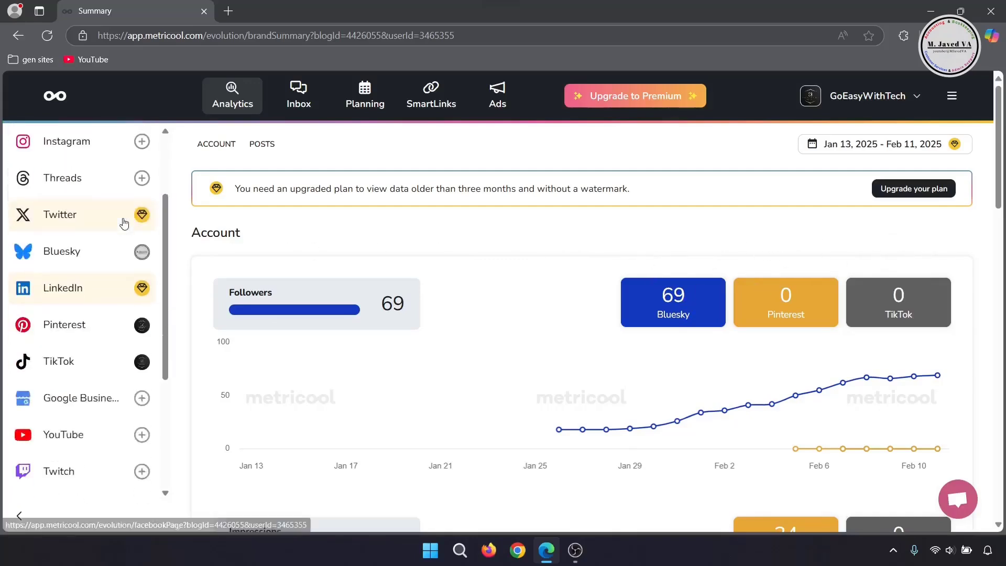
left_click(104, 354)
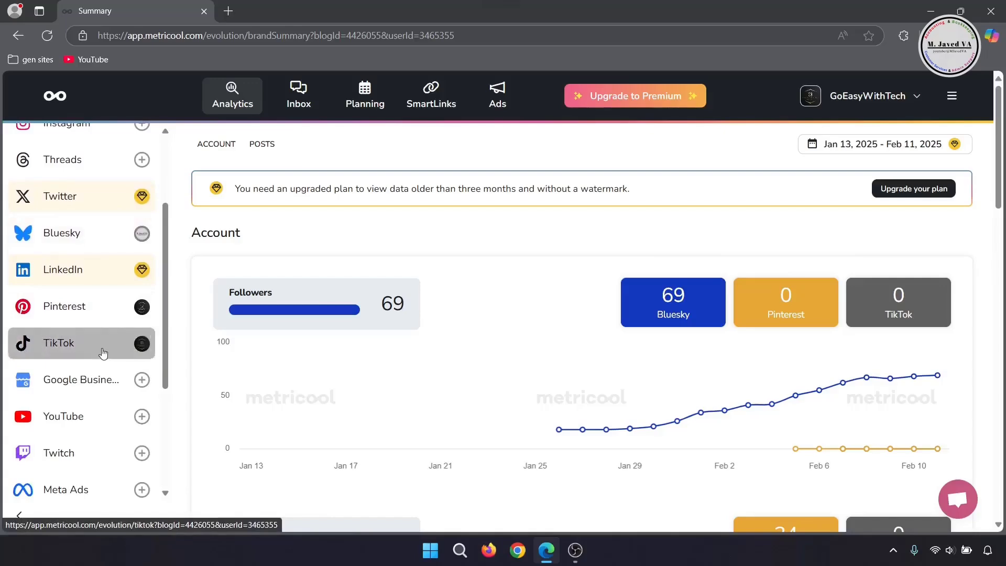
scroll(528, 283, "down", 15)
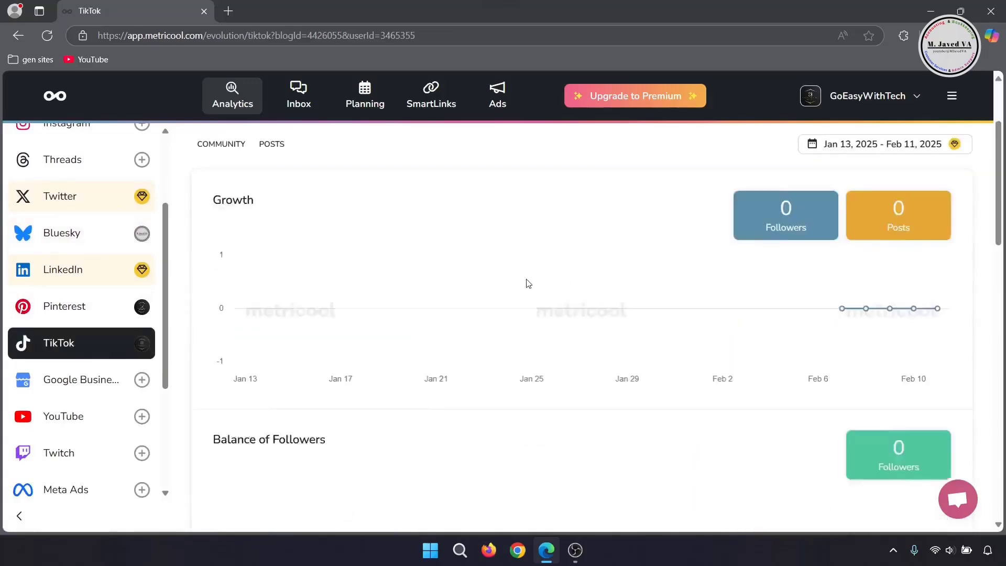
scroll(528, 283, "up", 10)
scroll(528, 284, "up", 5)
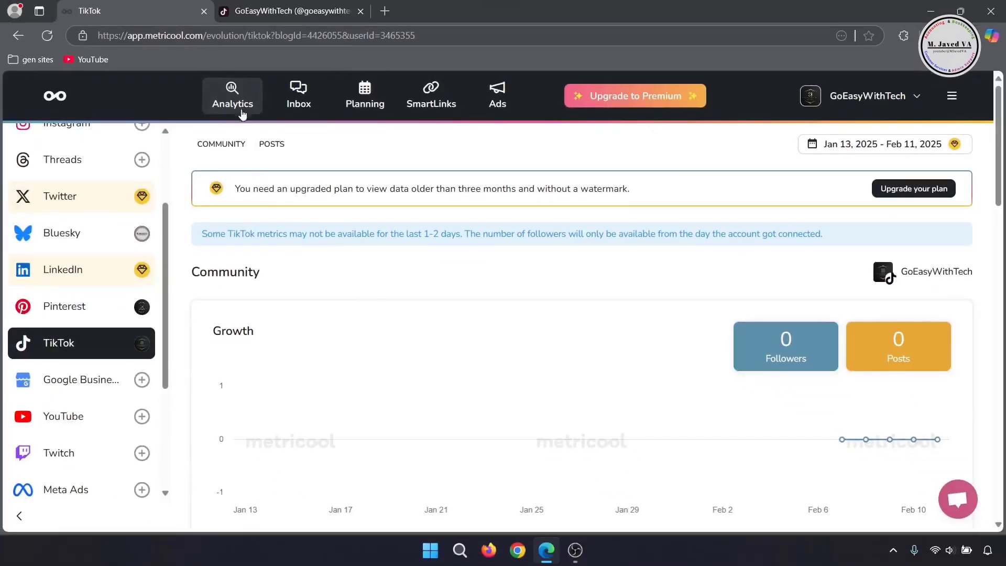
scroll(333, 316, "down", 5)
scroll(335, 314, "up", 5)
scroll(120, 293, "up", 3)
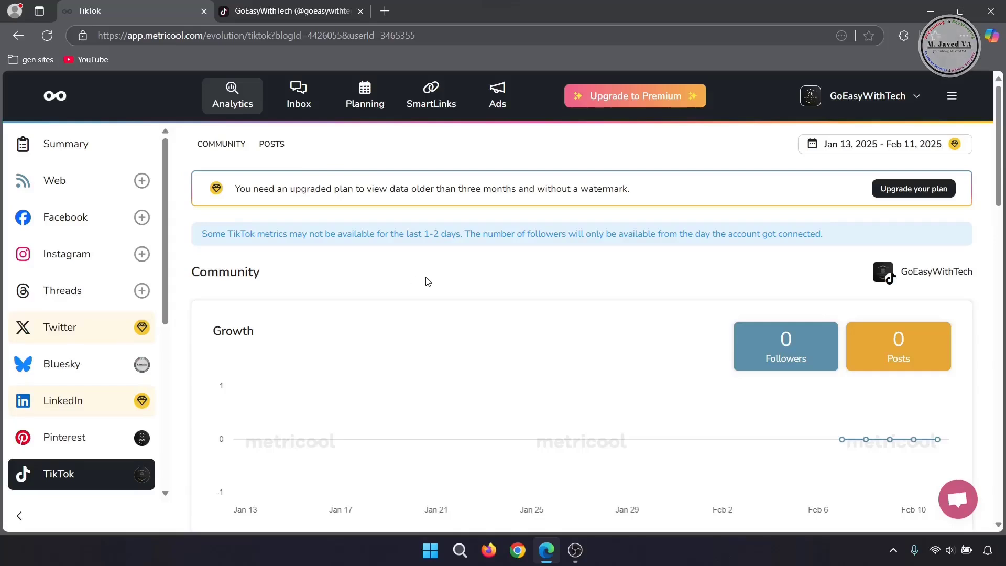
Step: Minimize the browser window to return to the desktop
left_click(936, 14)
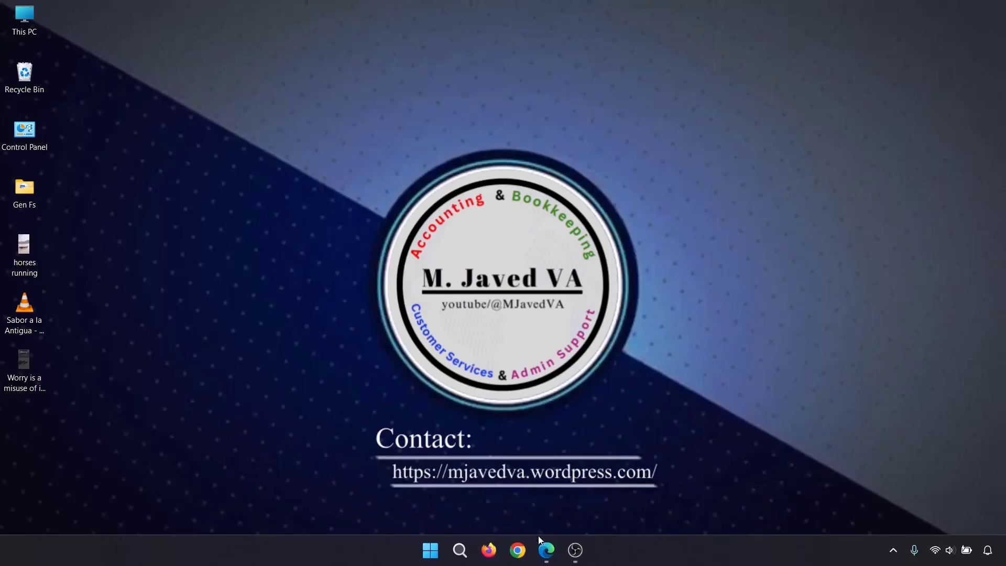
mouse_move(549, 551)
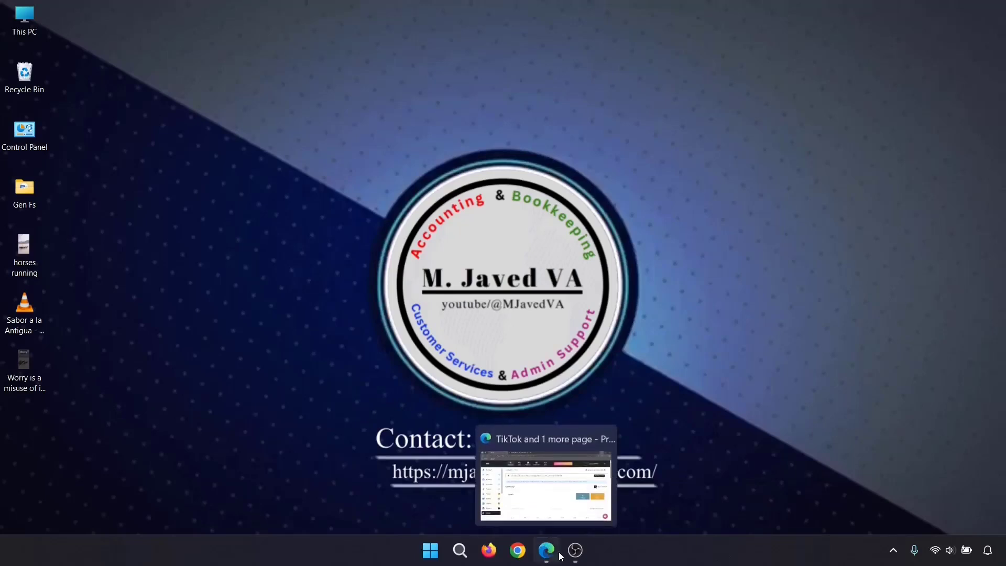